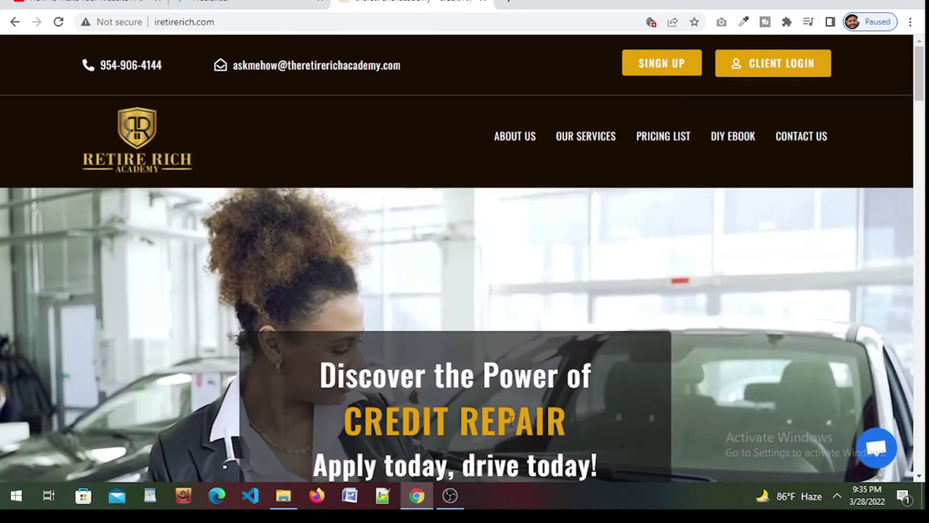
# On the live site, test the About Us, Pricing List, DIY Ebook and Contact Us header jumps.
pyautogui.click(519, 149)
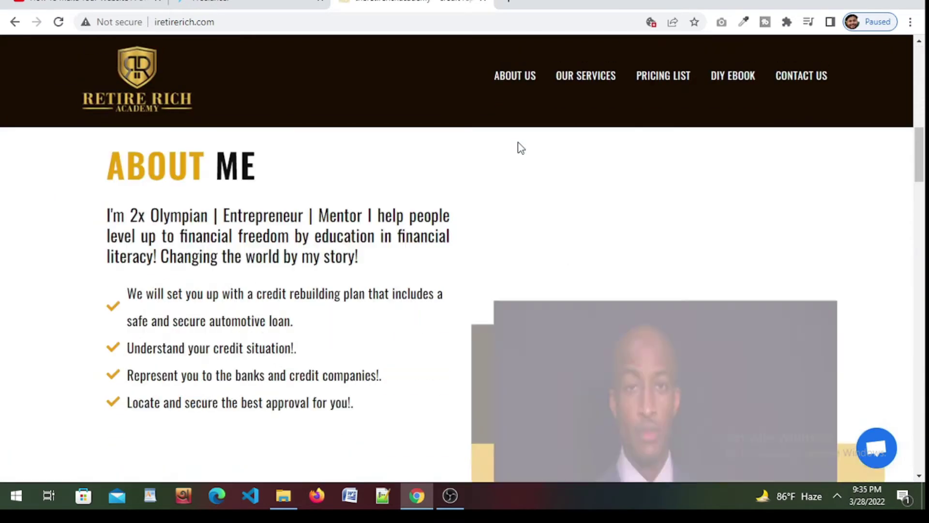
pyautogui.scroll(-1, 567, 106)
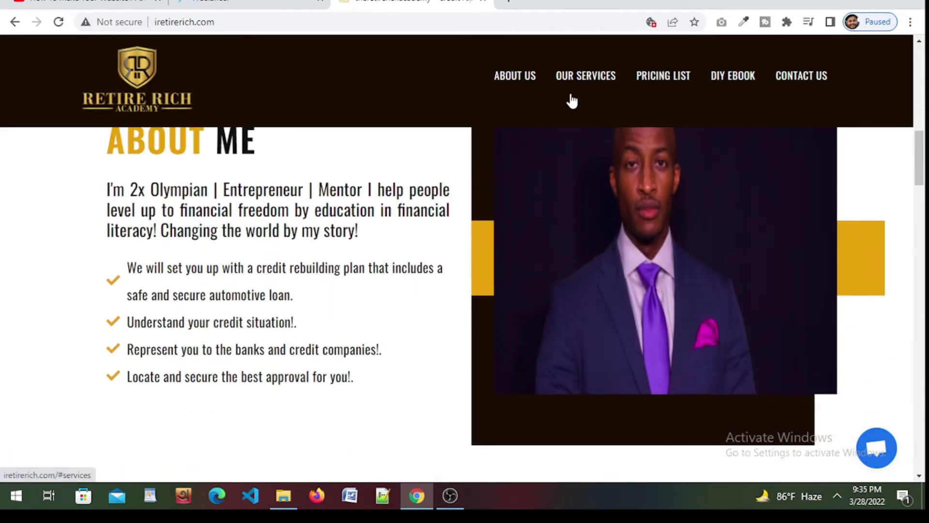
pyautogui.scroll(-5, 598, 199)
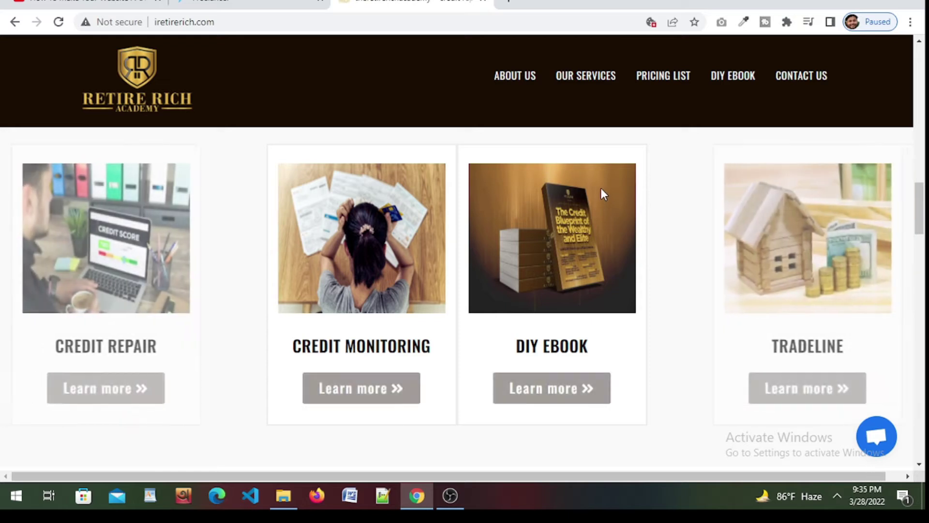
pyautogui.click(665, 80)
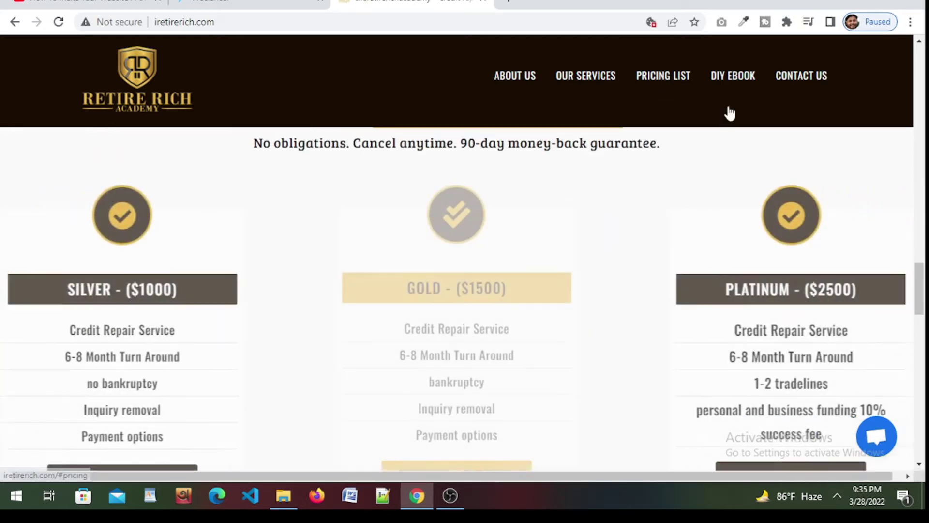
pyautogui.click(735, 84)
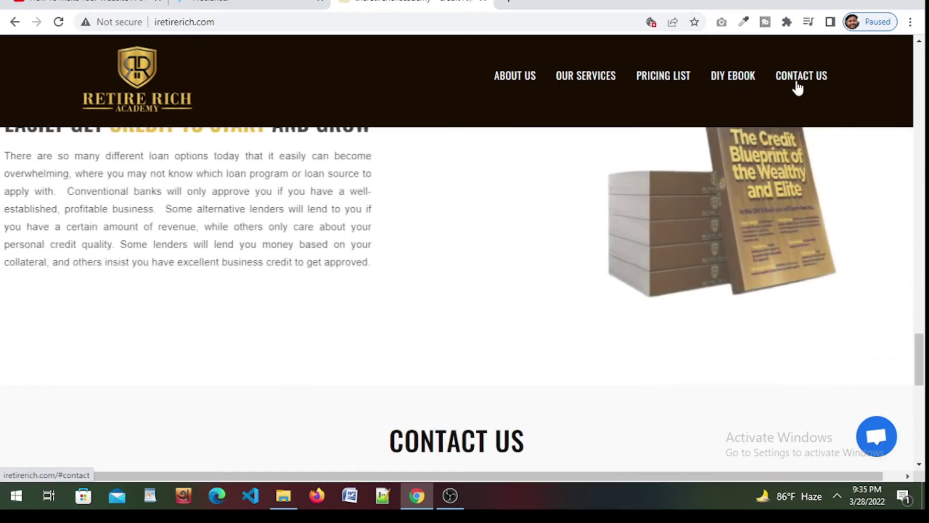
pyautogui.click(797, 86)
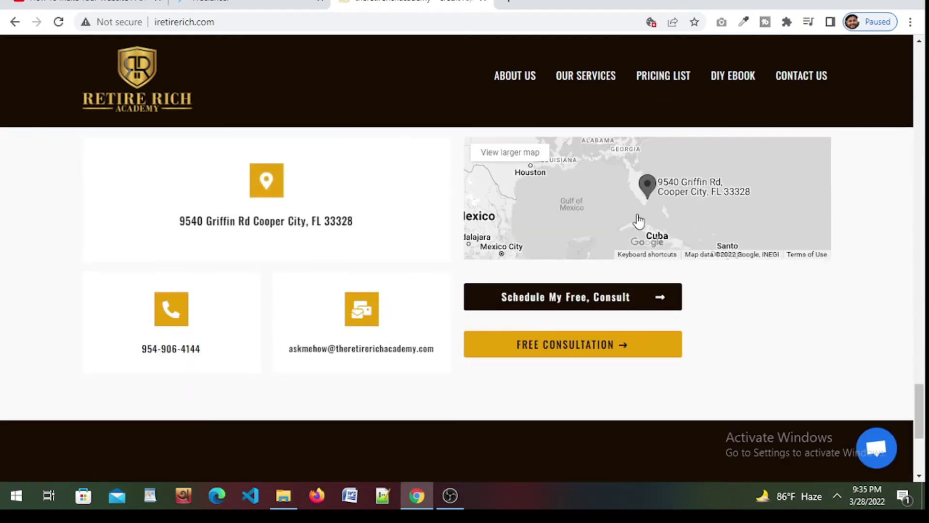
pyautogui.click(515, 86)
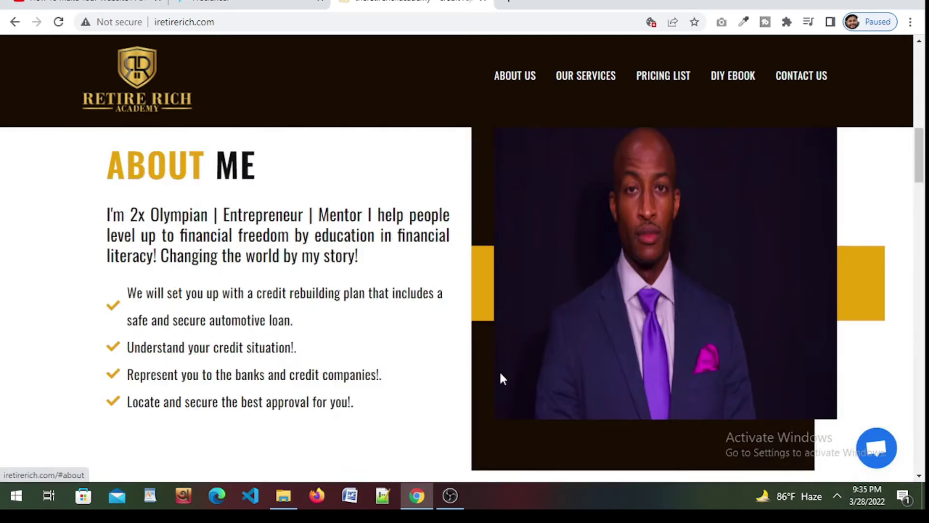
pyautogui.scroll(5, 492, 395)
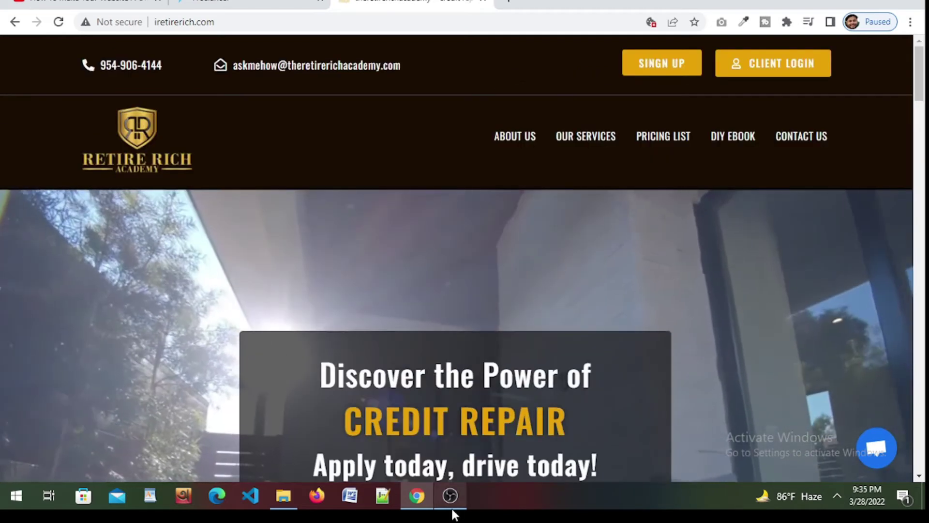
# Open the Home page in Elementor from the All Pages list.
pyautogui.click(451, 509)
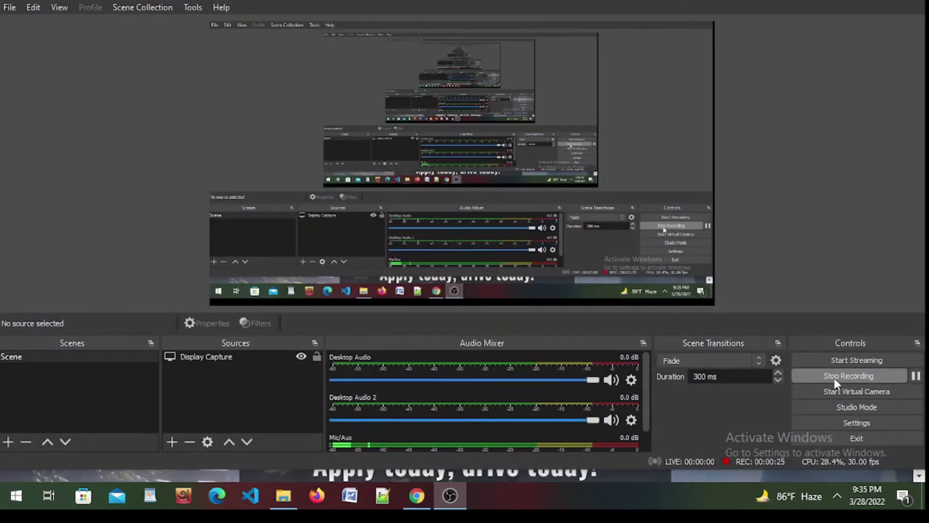
pyautogui.click(834, 378)
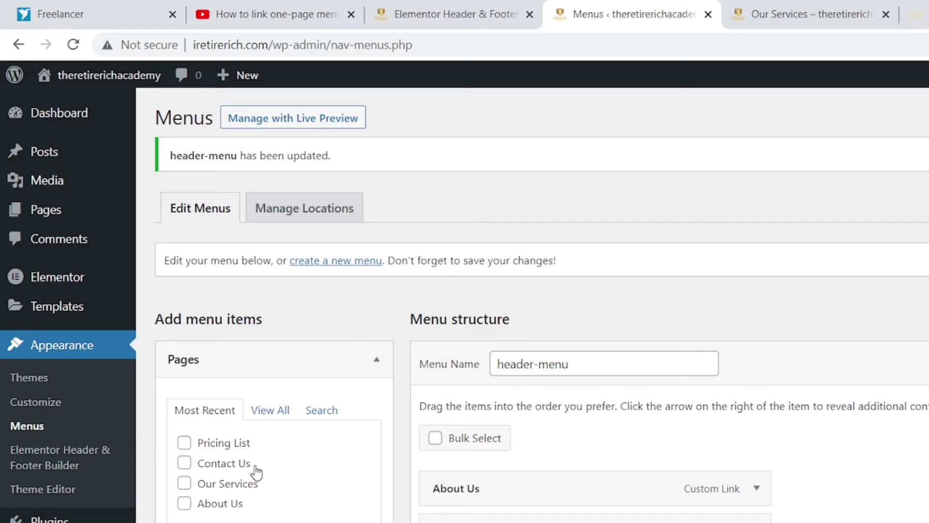
pyautogui.click(462, 8)
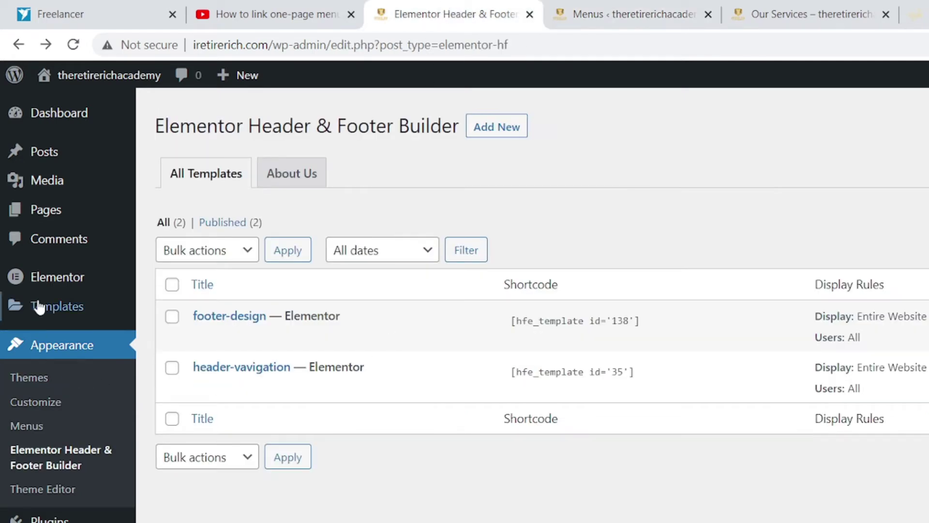
pyautogui.moveTo(47, 180)
pyautogui.moveTo(46, 209)
pyautogui.click(167, 212)
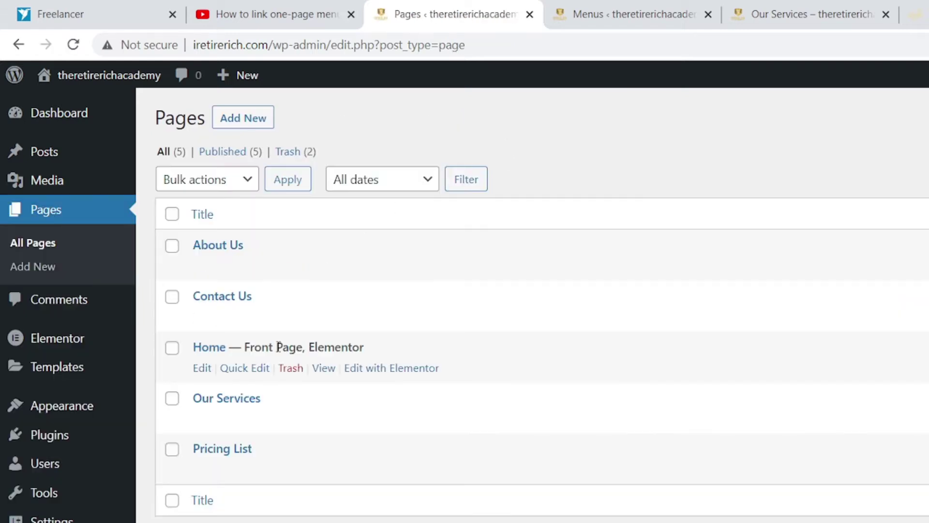
pyautogui.click(381, 370)
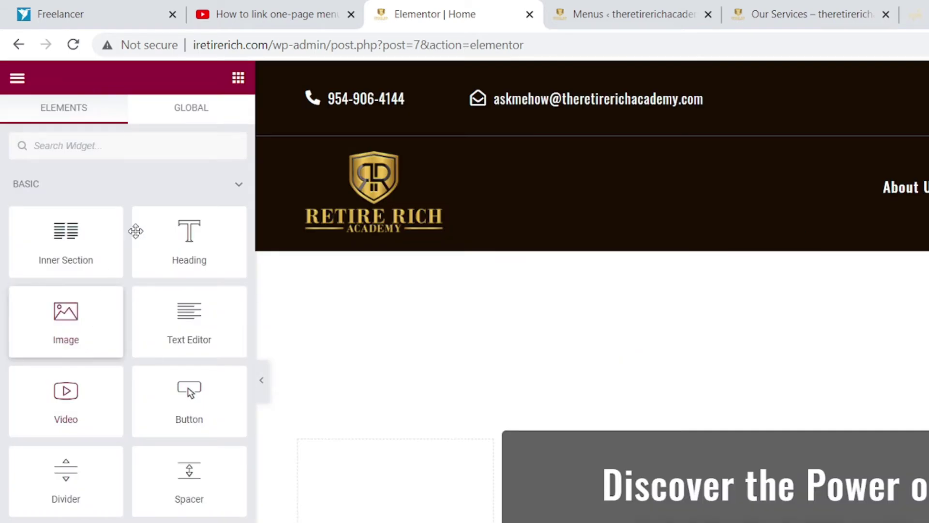
pyautogui.scroll(-1, 433, 337)
pyautogui.scroll(-3, 433, 341)
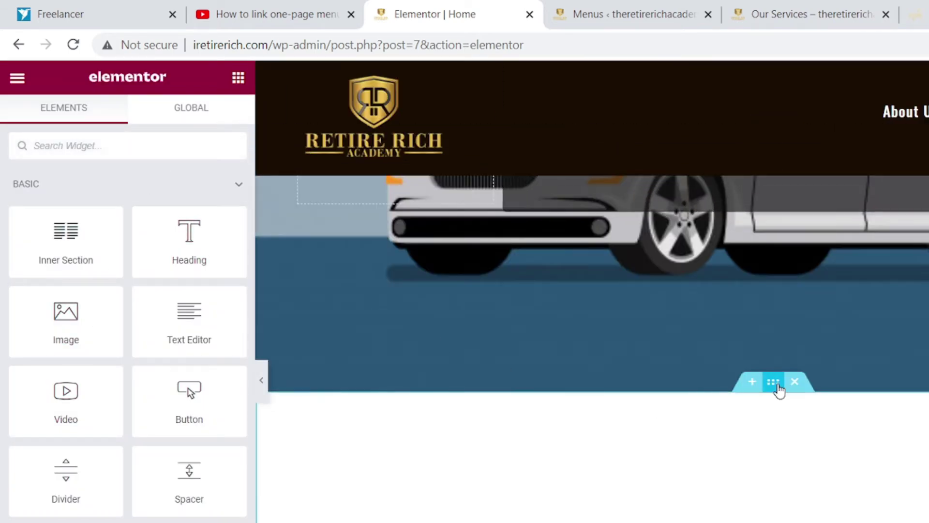
# Give the About Me section the CSS ID 'about' in its Advanced settings.
pyautogui.click(779, 390)
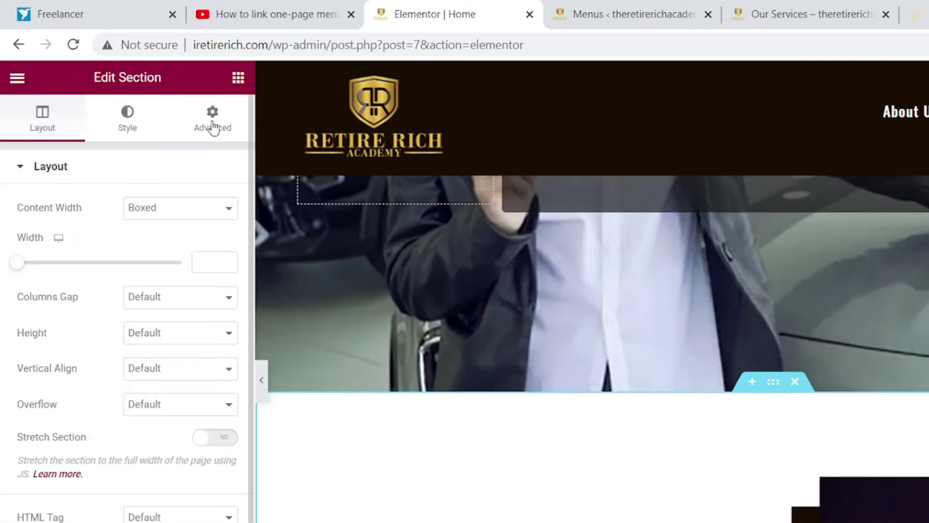
pyautogui.click(212, 126)
pyautogui.write('about')
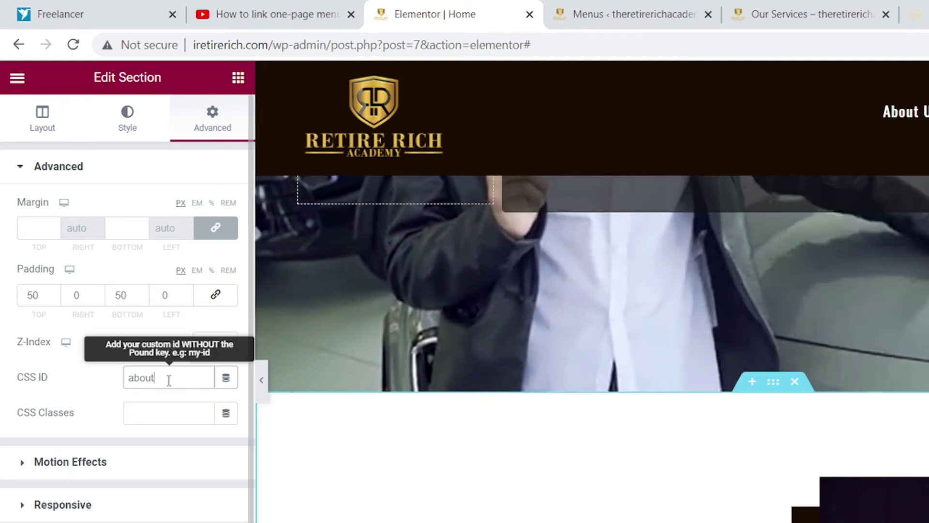
pyautogui.moveTo(155, 377); pyautogui.dragTo(121, 383)
pyautogui.write('about')
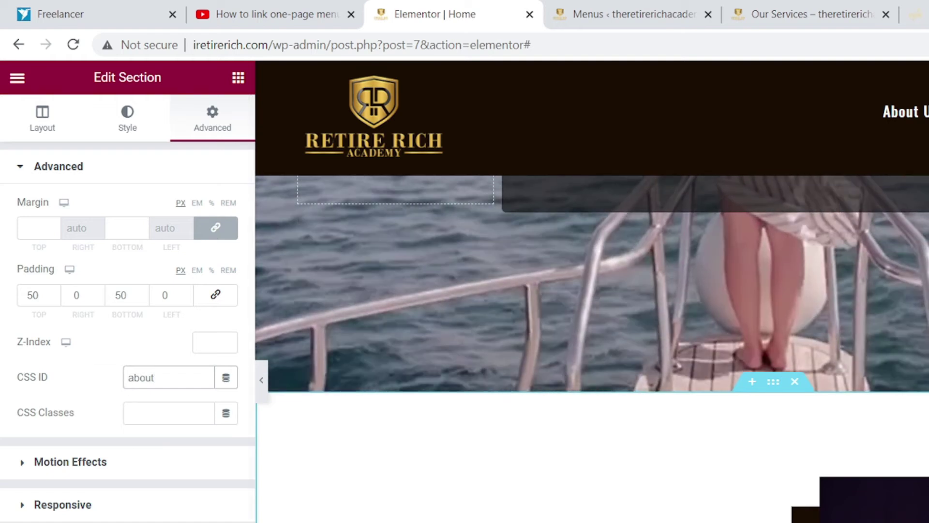
pyautogui.click(615, 11)
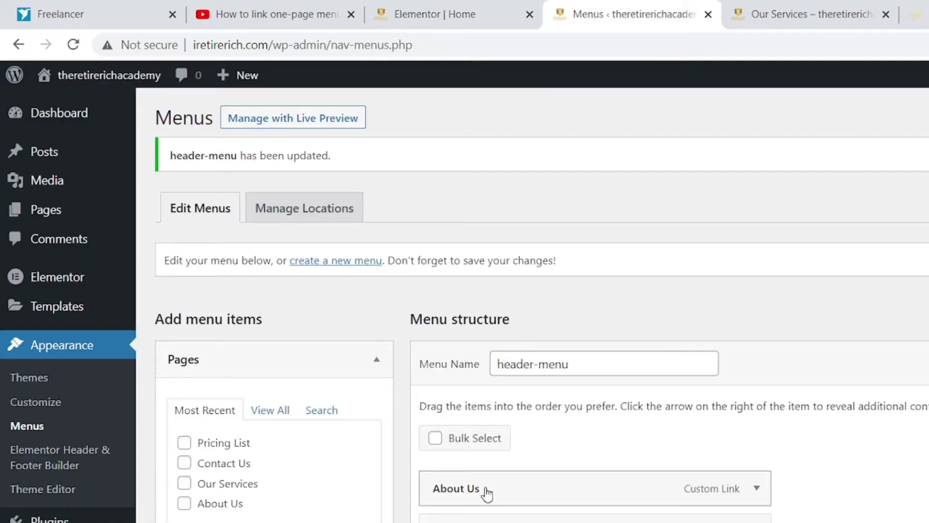
pyautogui.scroll(-2, 486, 489)
# Confirm the About Us menu item links to #about and save the header menu.
pyautogui.click(757, 403)
pyautogui.click(489, 463)
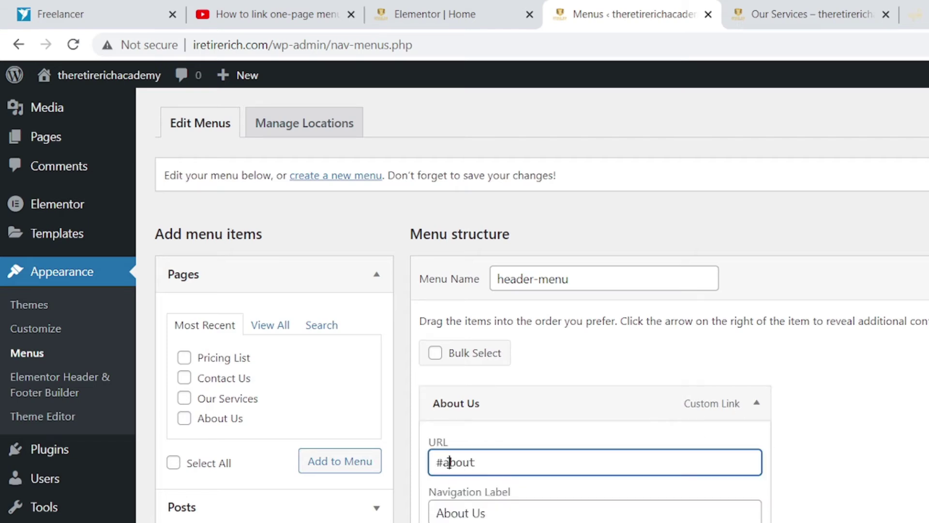
pyautogui.click(465, 512)
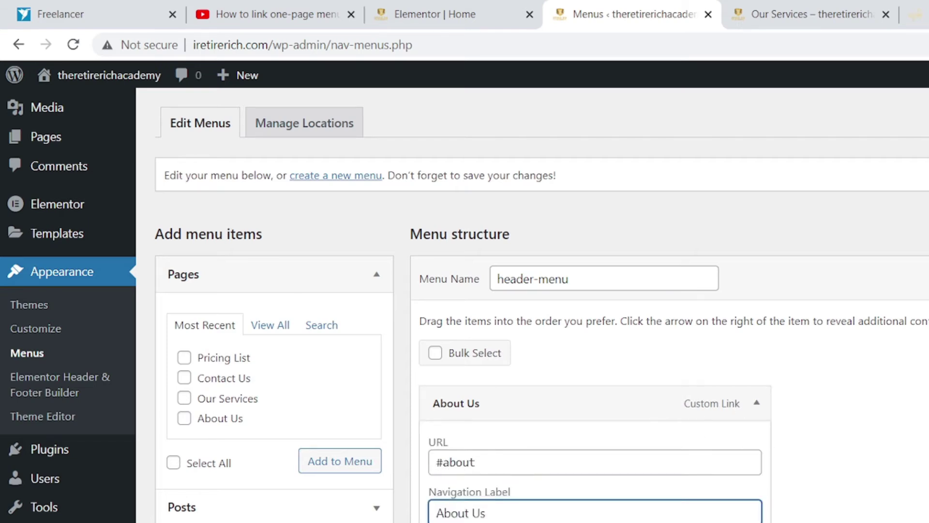
pyautogui.press('Return')
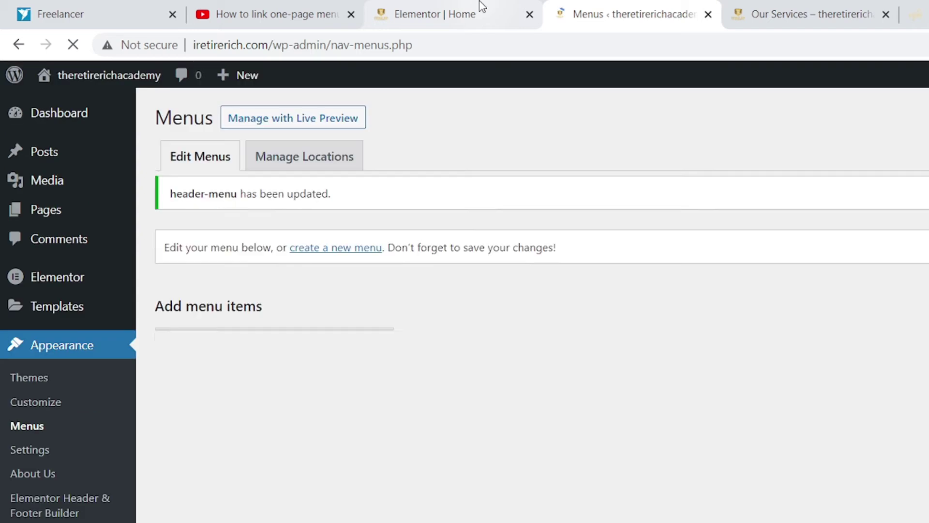
# Set the My Key Focus Areas section's CSS ID to 'services' in its Advanced settings.
pyautogui.click(465, 14)
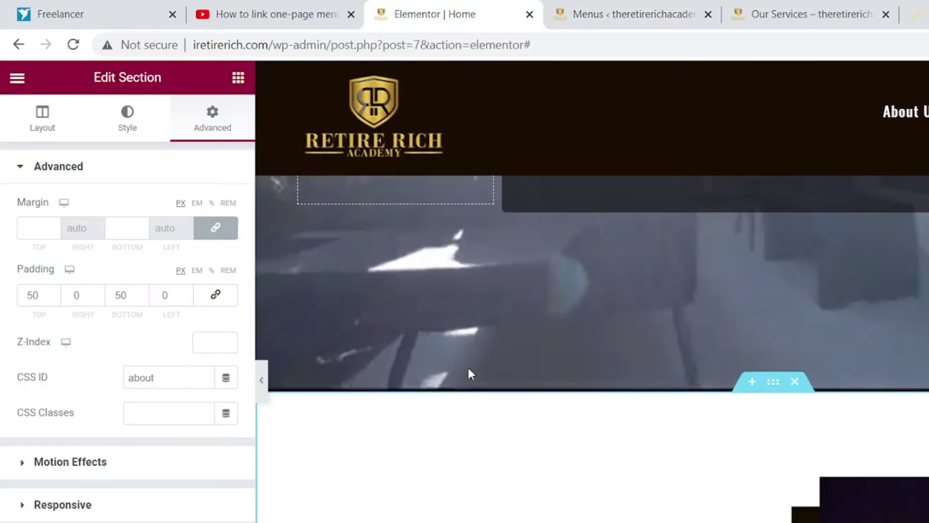
pyautogui.scroll(-3, 467, 365)
pyautogui.scroll(-1, 468, 370)
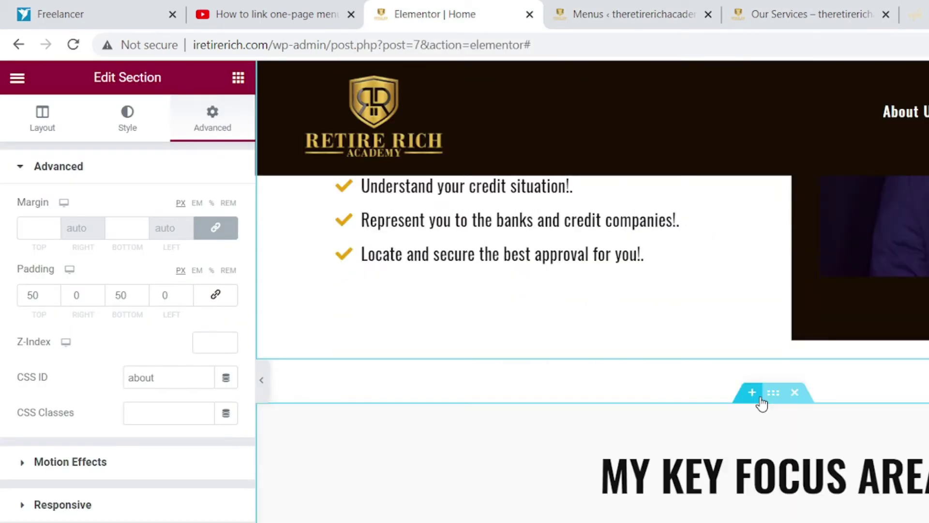
pyautogui.click(796, 390)
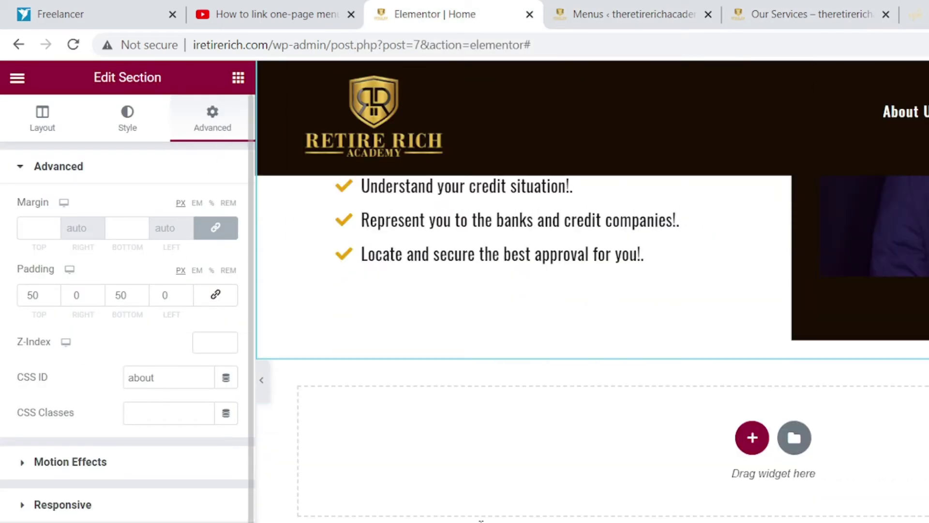
pyautogui.scroll(3, 592, 337)
pyautogui.scroll(-4, 593, 342)
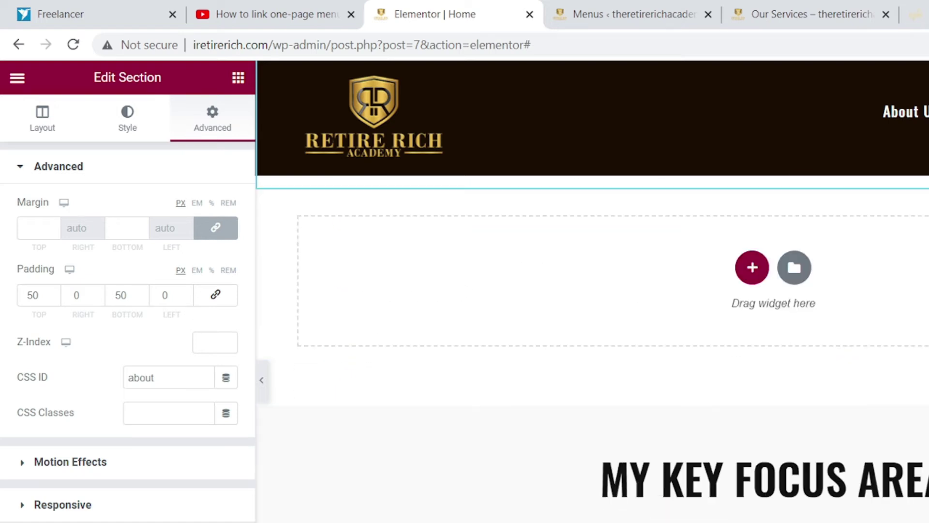
pyautogui.scroll(-2, 771, 236)
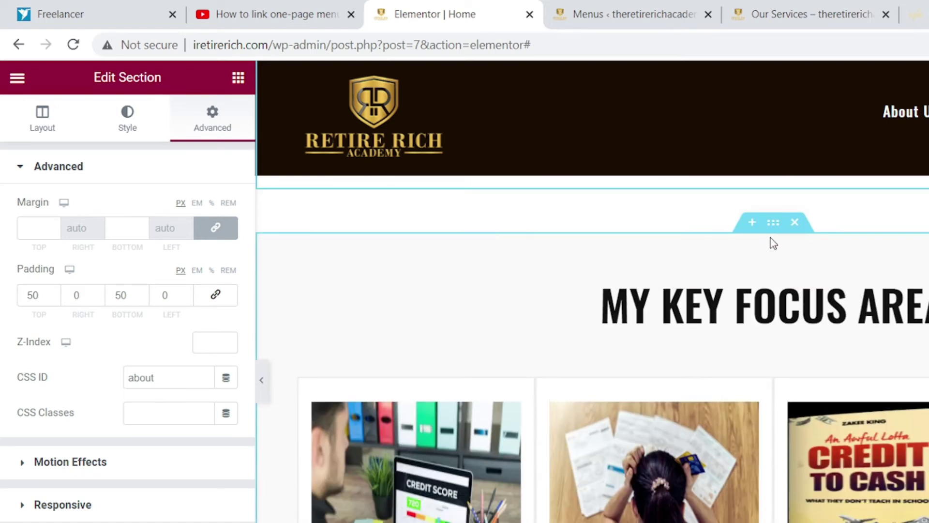
pyautogui.click(774, 225)
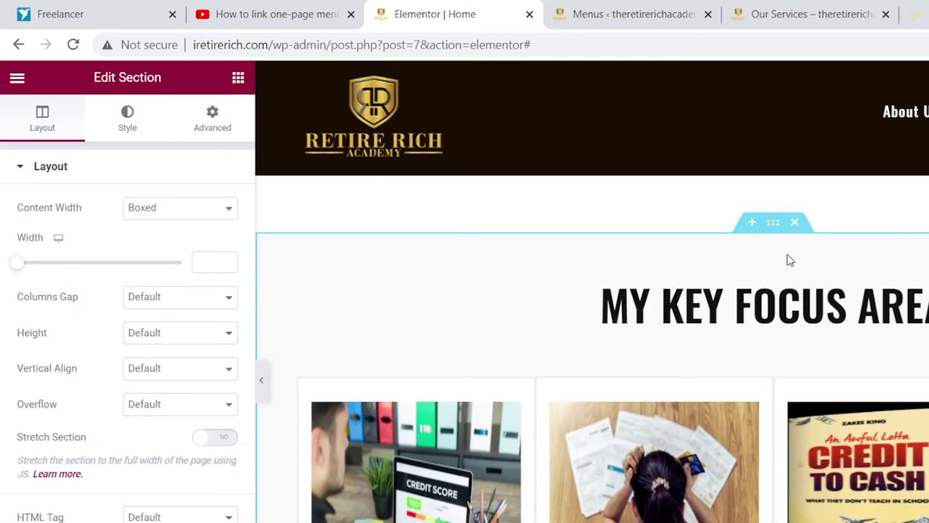
pyautogui.click(218, 127)
pyautogui.click(167, 377)
pyautogui.write('services')
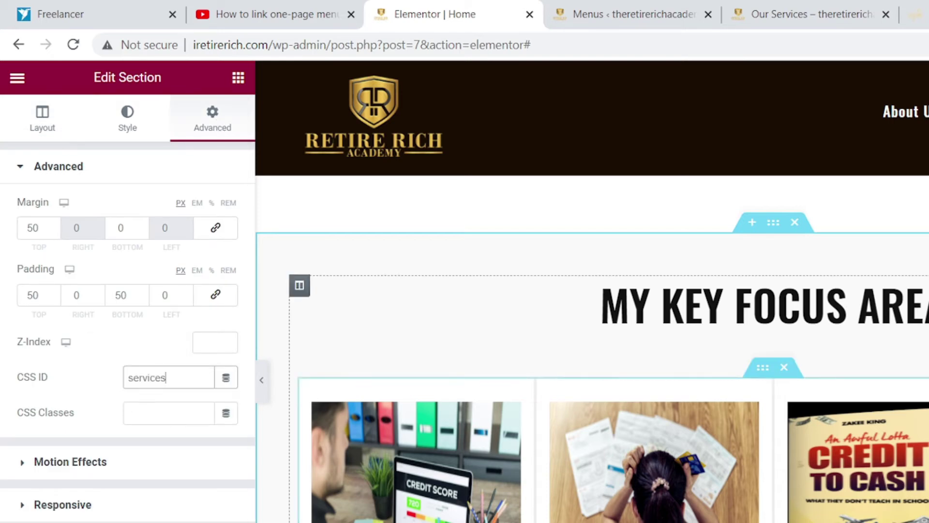
pyautogui.scroll(-4, 490, 472)
pyautogui.click(595, 15)
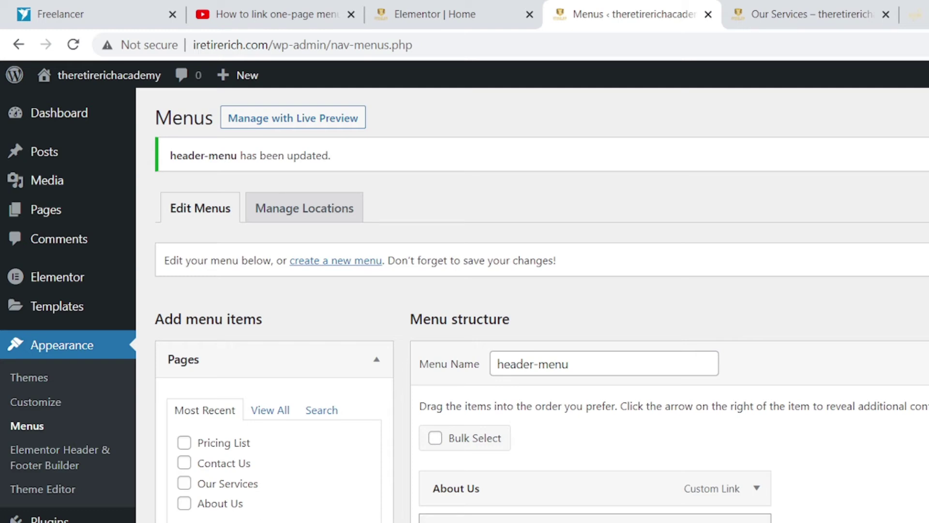
pyautogui.scroll(-1, 465, 309)
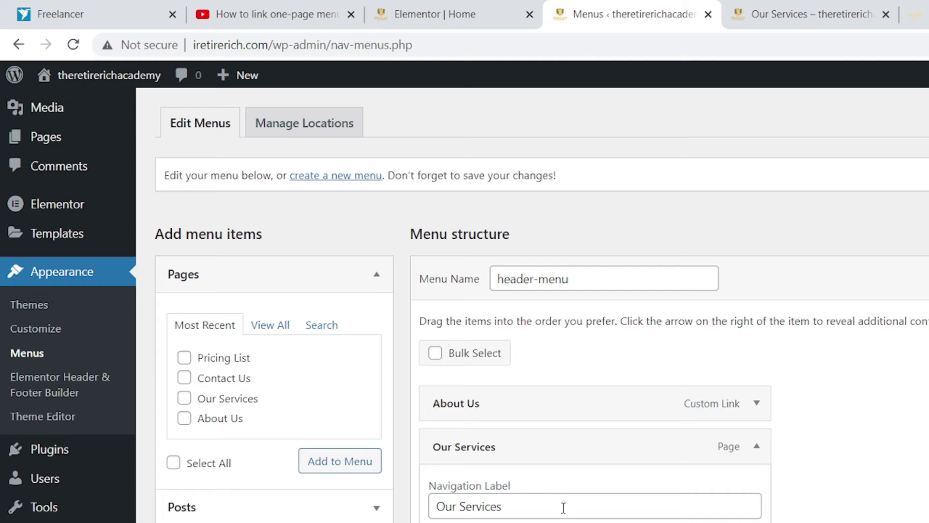
# Add a custom menu link with URL #services and link text 'Our Services'.
pyautogui.click(183, 399)
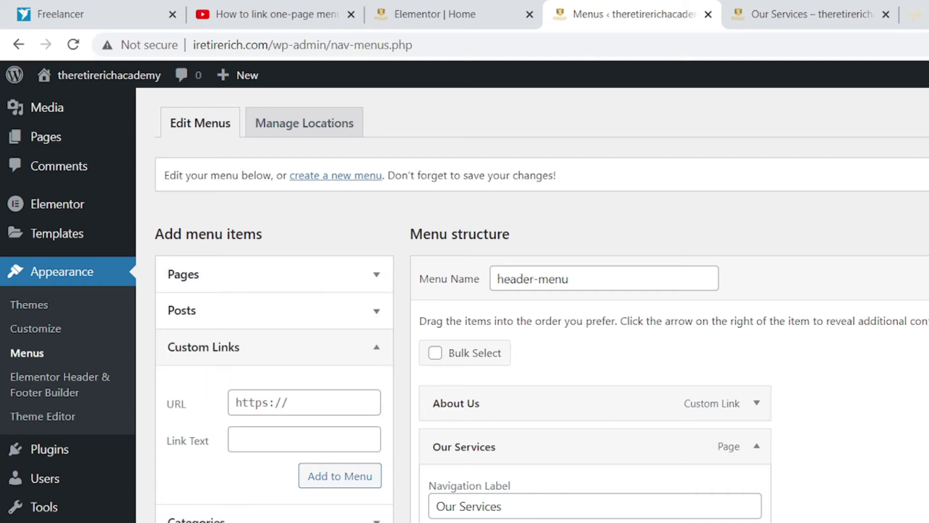
pyautogui.click(274, 402)
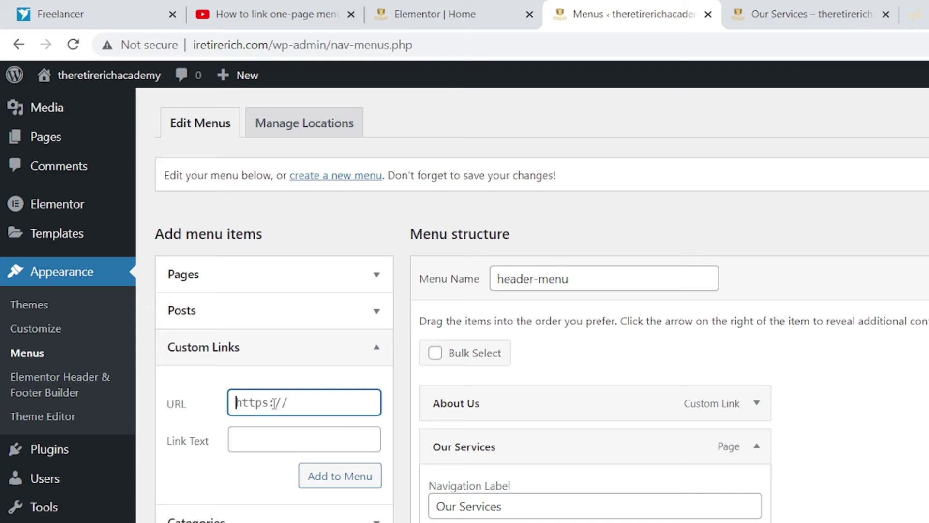
pyautogui.write('#services')
pyautogui.click(264, 437)
pyautogui.write('Ou')
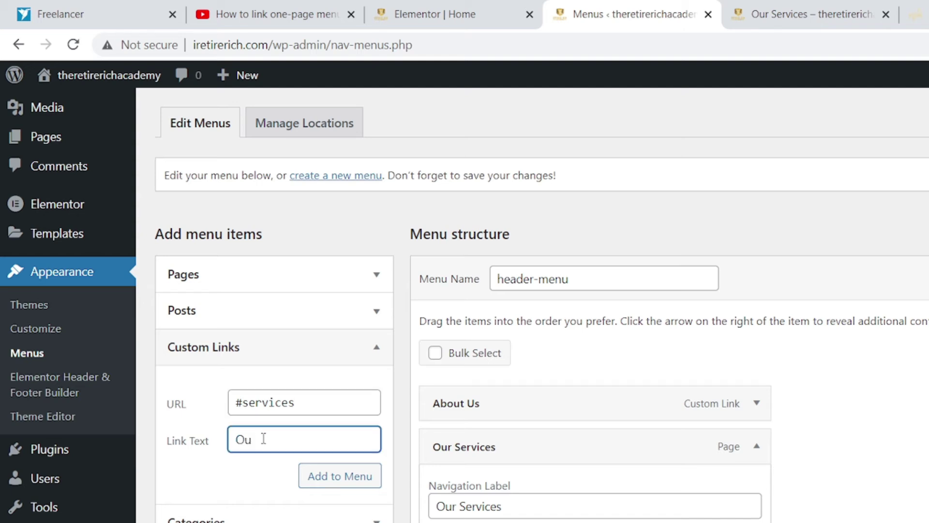
pyautogui.write('r Services')
pyautogui.click(334, 479)
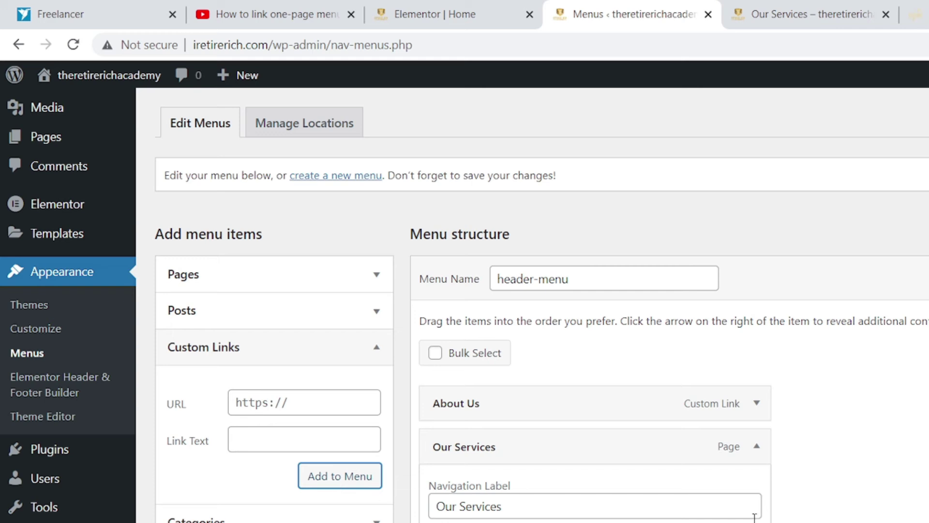
# Remove the old Our Services page item and save the header menu.
pyautogui.click(758, 447)
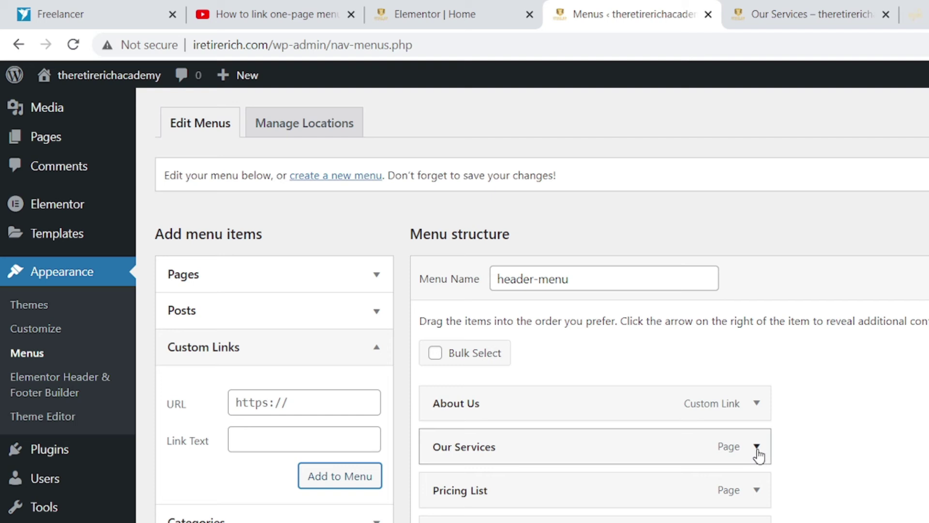
pyautogui.click(758, 451)
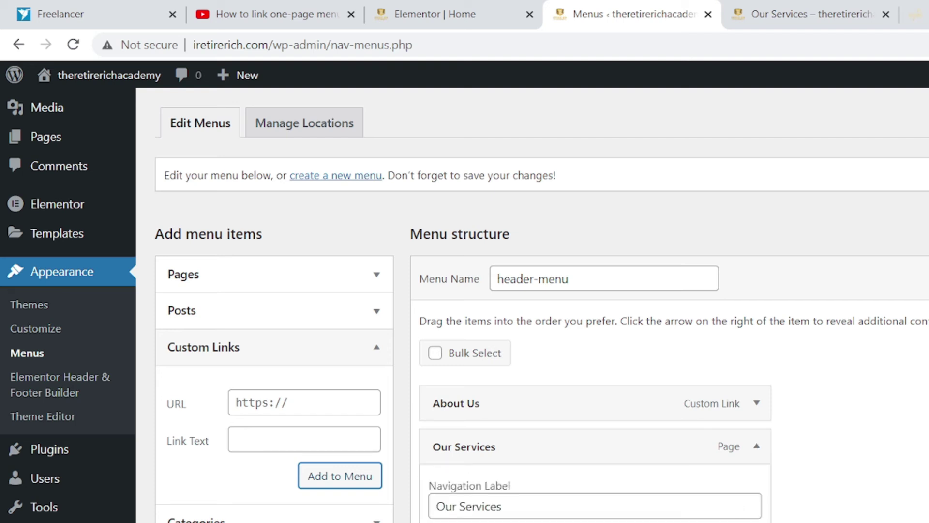
pyautogui.click(450, 520)
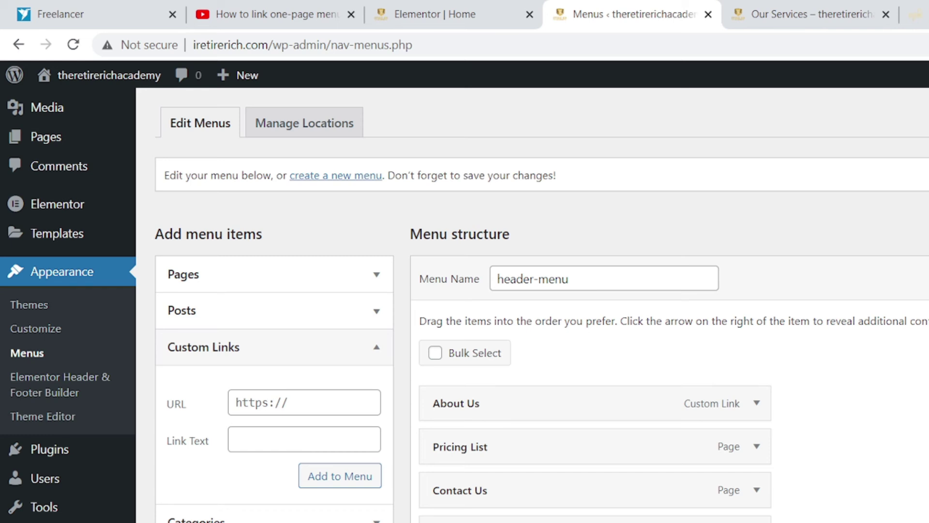
pyautogui.scroll(-3, 530, 327)
pyautogui.press('Return')
# On the live home page, check that Pricing List and About Us jump to their sections.
pyautogui.click(821, 6)
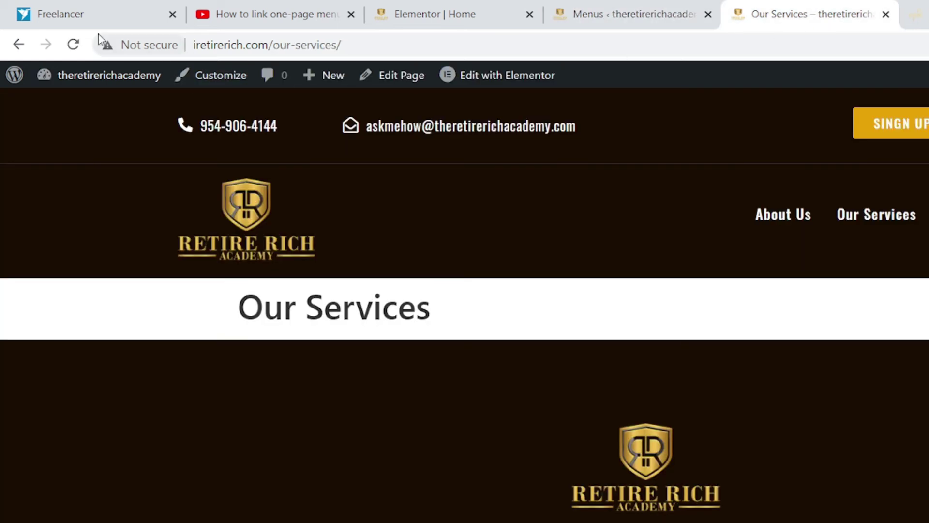
pyautogui.click(74, 44)
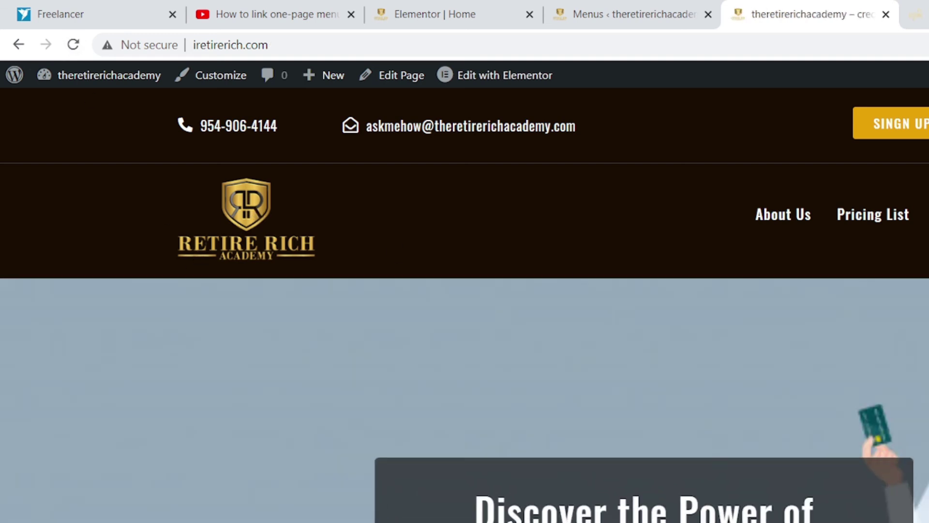
pyautogui.scroll(-5, 465, 327)
pyautogui.scroll(-3, 465, 327)
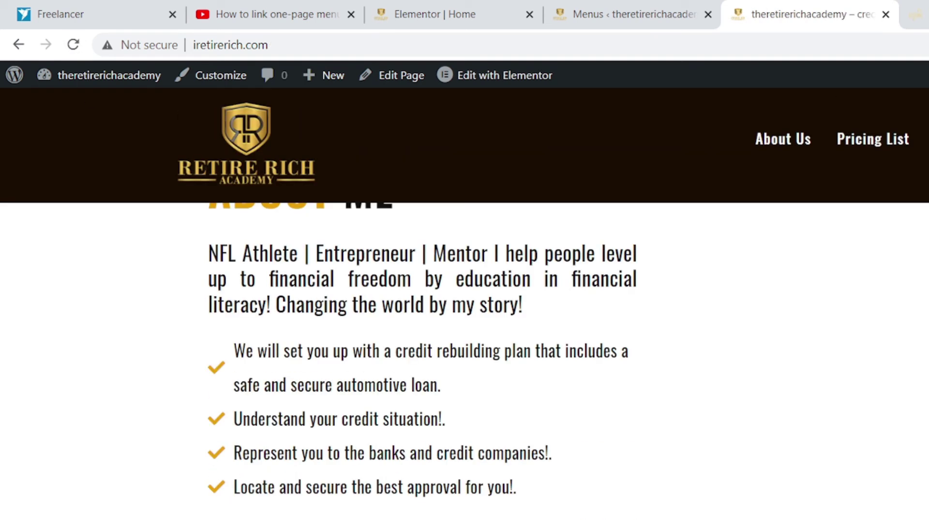
pyautogui.click(855, 152)
pyautogui.click(783, 145)
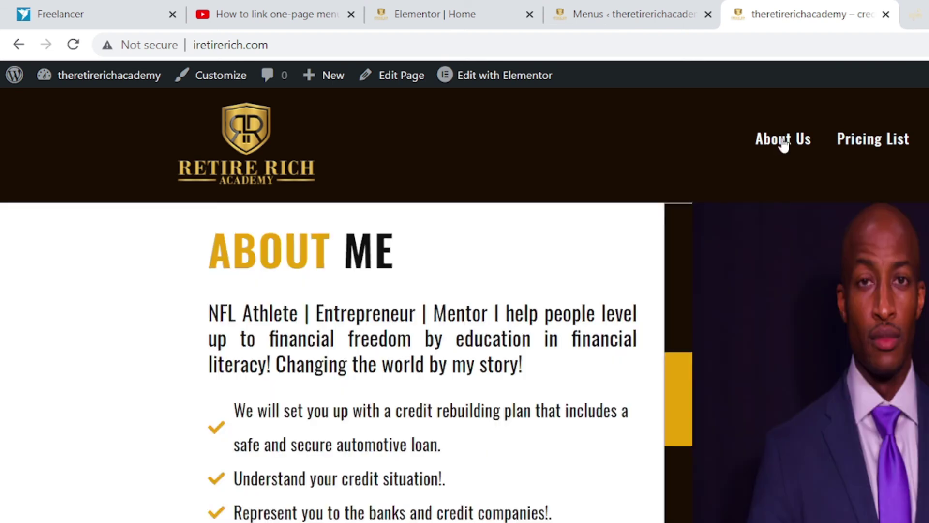
pyautogui.scroll(2, 676, 433)
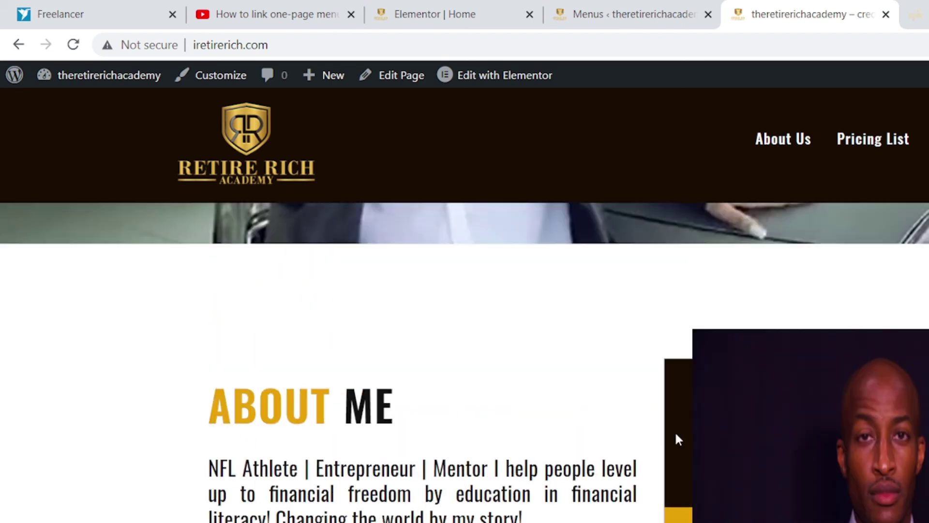
pyautogui.scroll(-4, 674, 431)
pyautogui.scroll(-3, 464, 363)
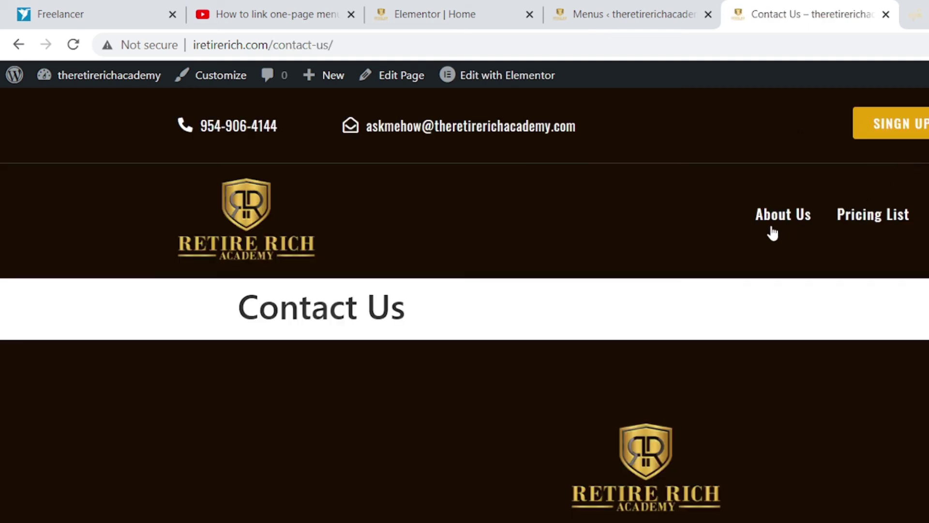
pyautogui.click(774, 222)
pyautogui.click(227, 238)
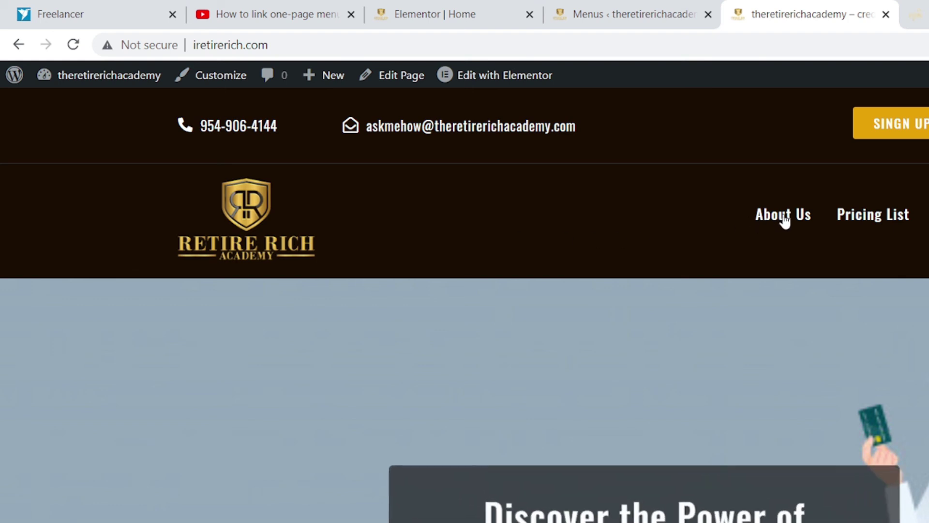
pyautogui.click(784, 218)
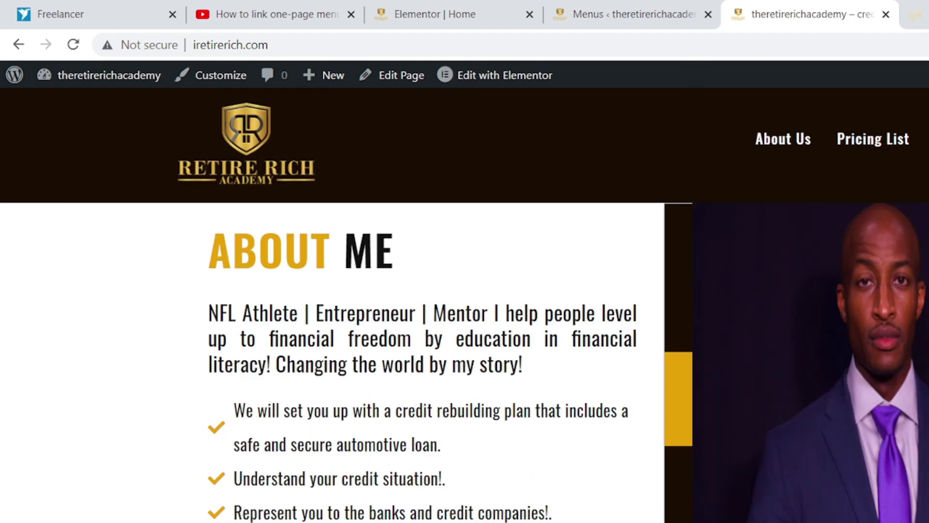
pyautogui.scroll(-5, 465, 363)
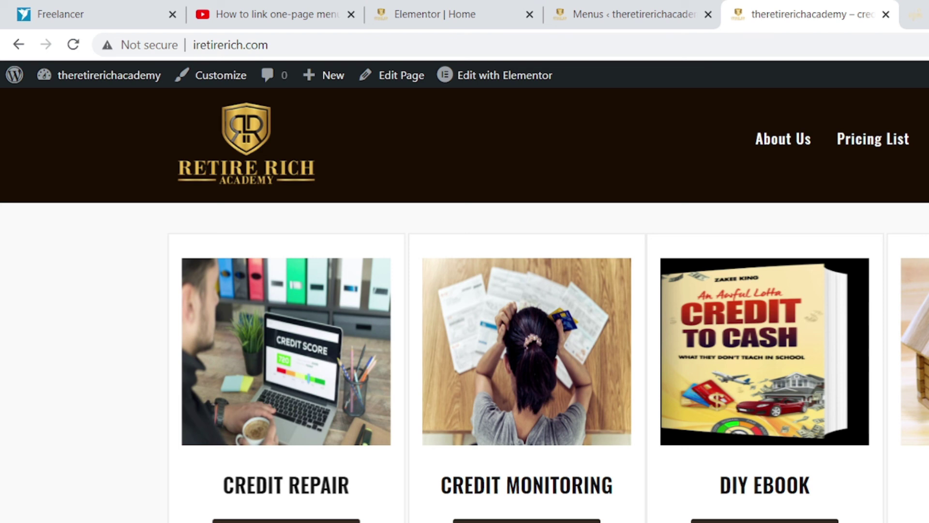
pyautogui.scroll(10, 464, 363)
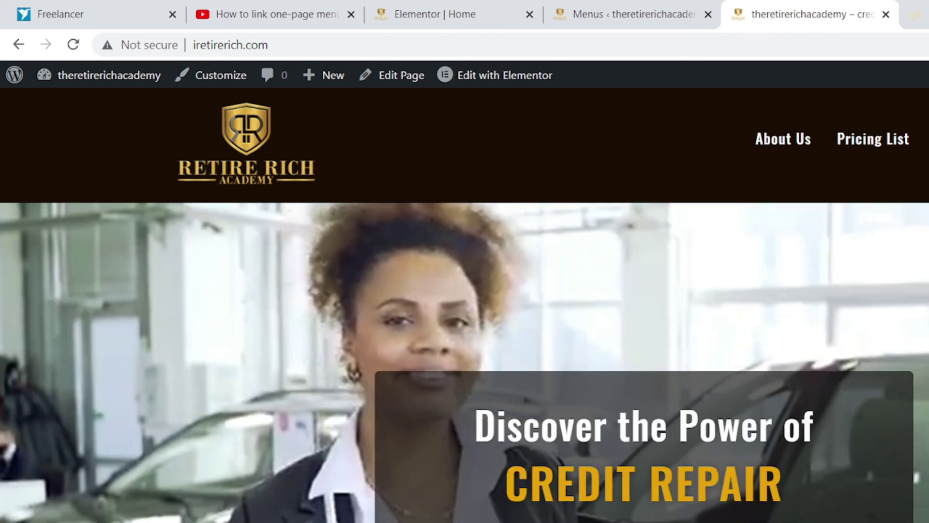